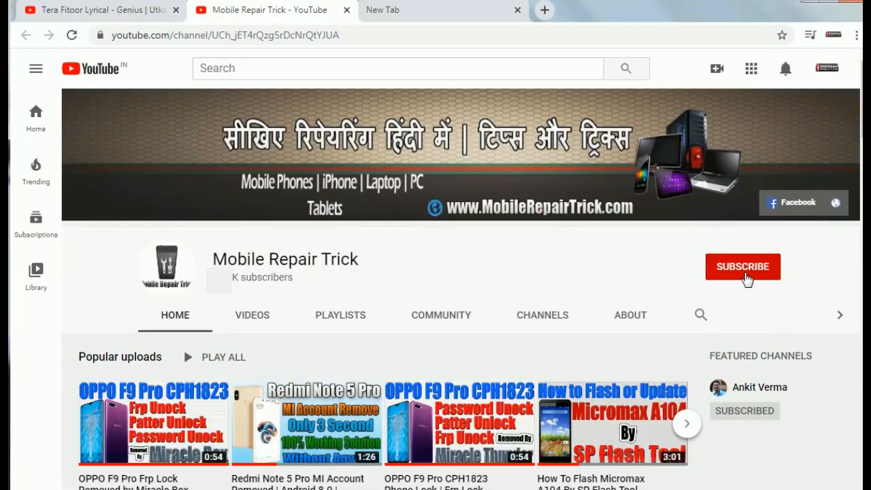
# Subscribe to the Mobile Repair Trick channel and choose its notification setting
pyautogui.click(745, 269)
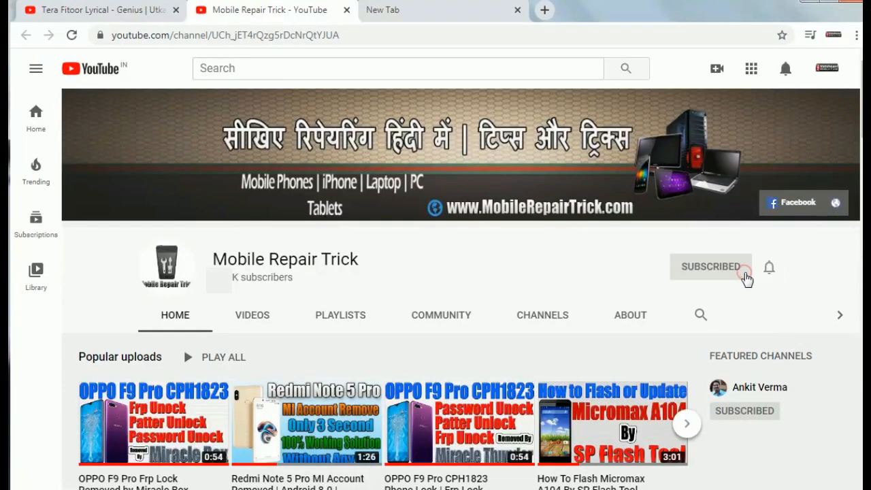
pyautogui.click(770, 269)
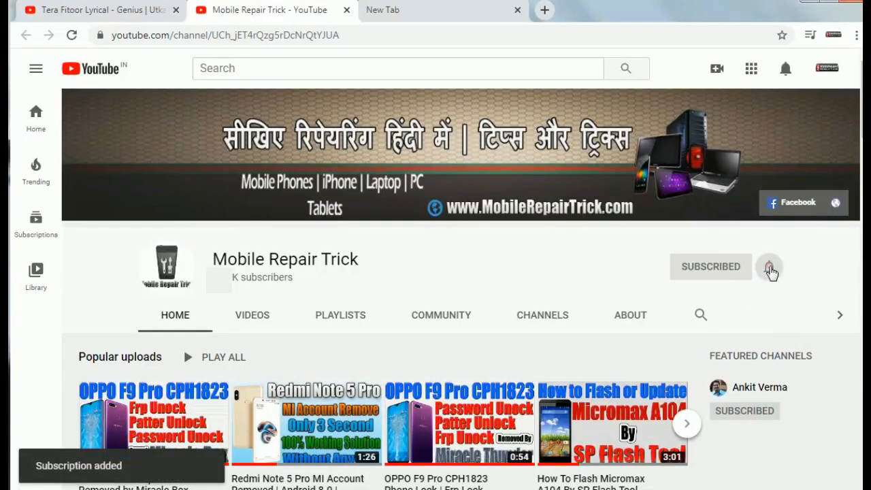
pyautogui.click(755, 300)
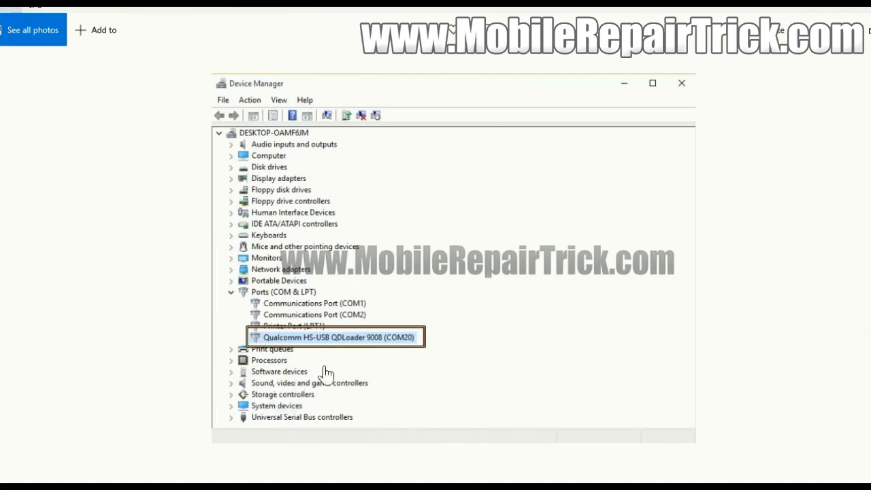
# Browse the Device Manager pictures showing the Qualcomm QDLoader 9008 and MediaTek USB ports
pyautogui.click(864, 294)
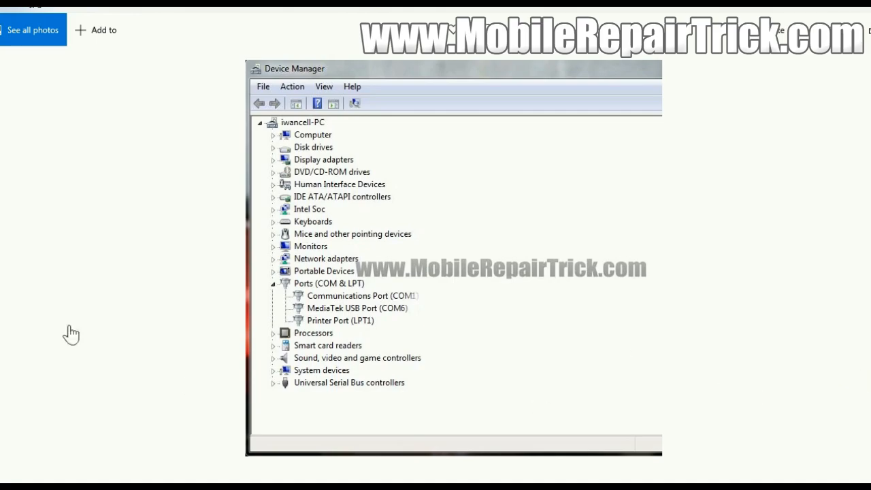
pyautogui.click(17, 262)
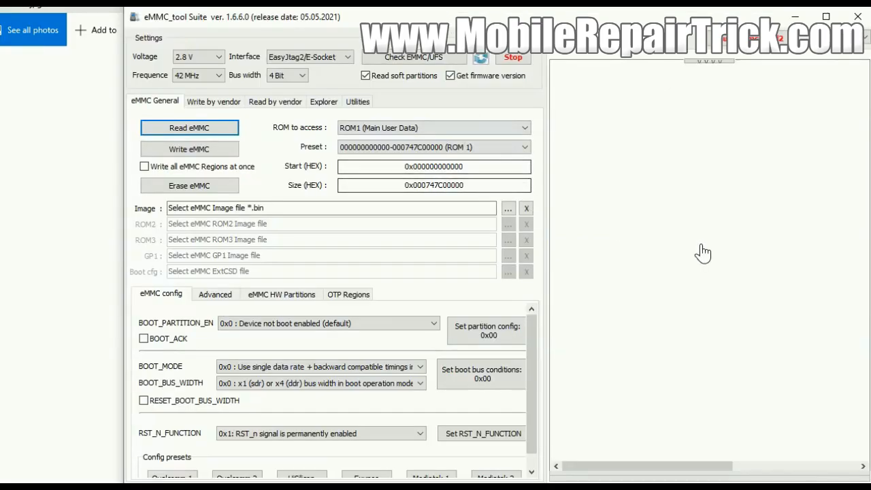
# Check the eMMC with soft partitions and firmware version enabled, and review the device details and Extended CSD information in the log
pyautogui.click(429, 57)
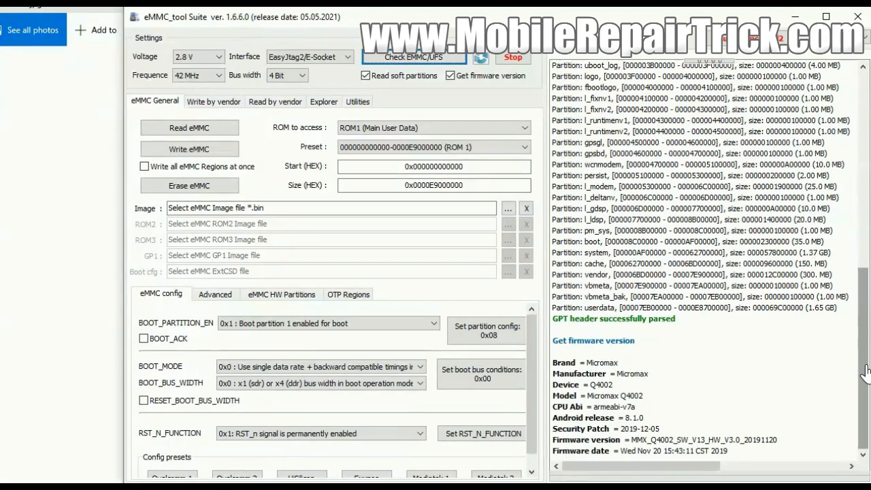
pyautogui.moveTo(865, 374); pyautogui.dragTo(847, 202)
pyautogui.scroll(2, 846, 253)
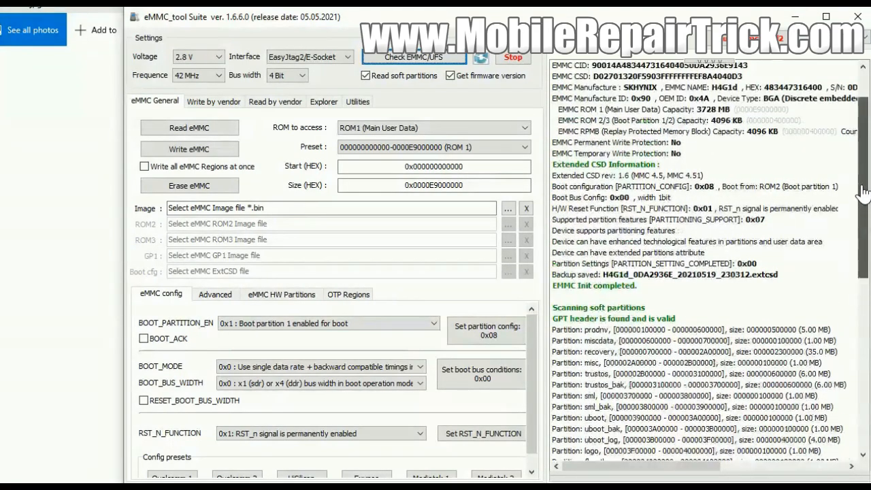
pyautogui.click(701, 188)
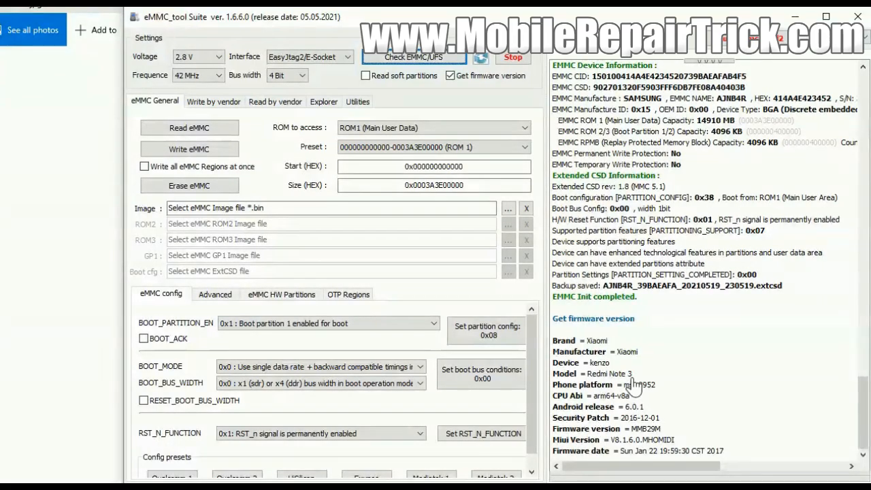
# Examine the model and boot configuration (PARTITION_CONFIG) lines in the Xiaomi device's check log
pyautogui.click(575, 374)
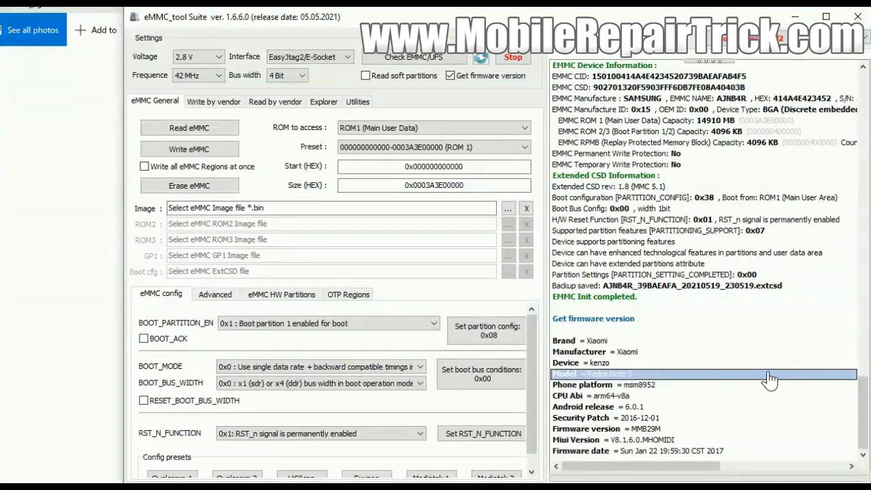
pyautogui.scroll(2, 855, 420)
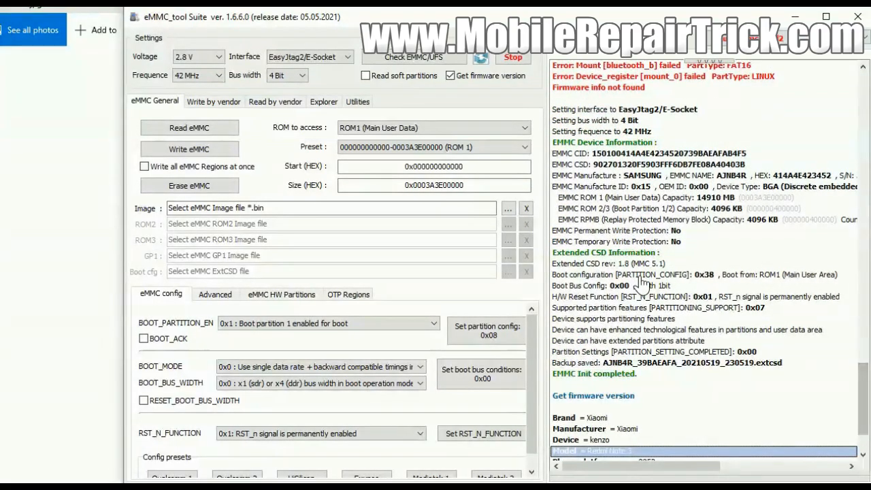
pyautogui.click(639, 274)
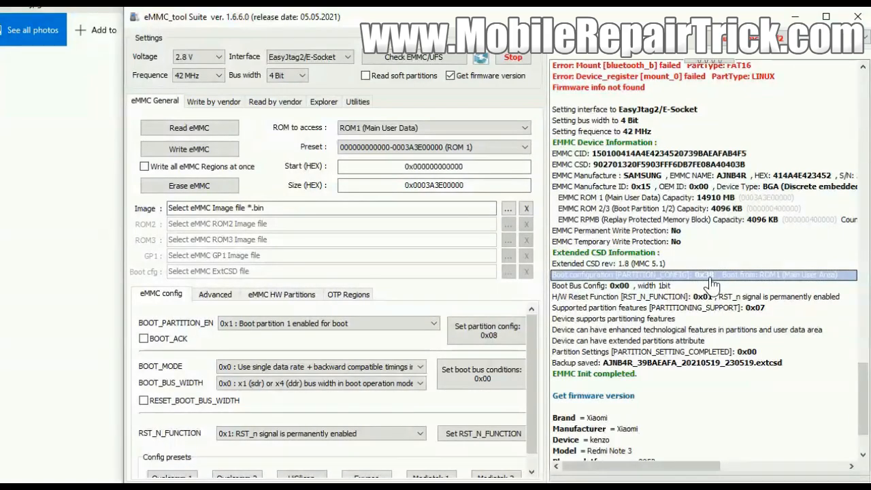
# Set BOOT_PARTITION_EN to 0x1 (Boot partition 1 enabled for boot) with BOOT_ACK enabled, and write partition config 0x48 to the eMMC
pyautogui.click(346, 326)
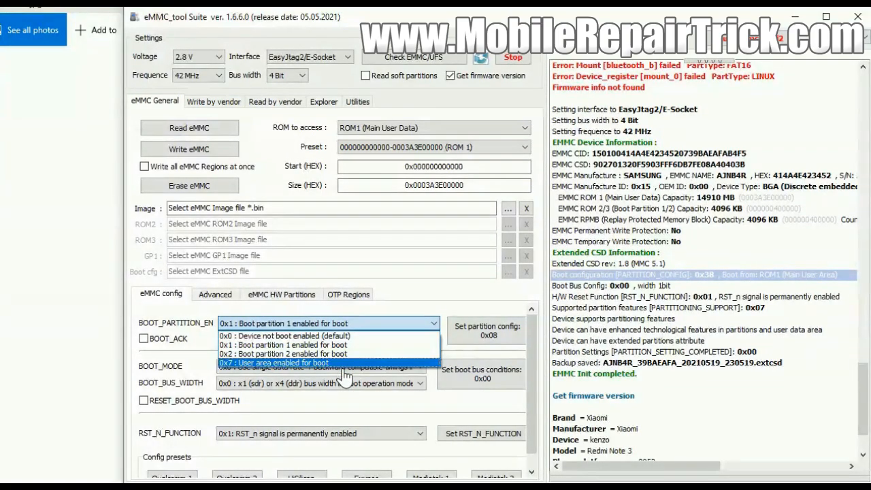
pyautogui.click(171, 327)
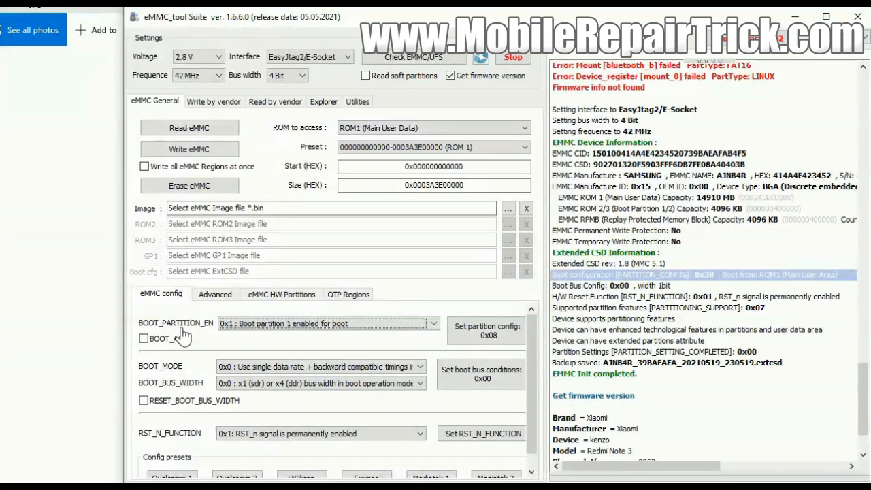
pyautogui.click(239, 325)
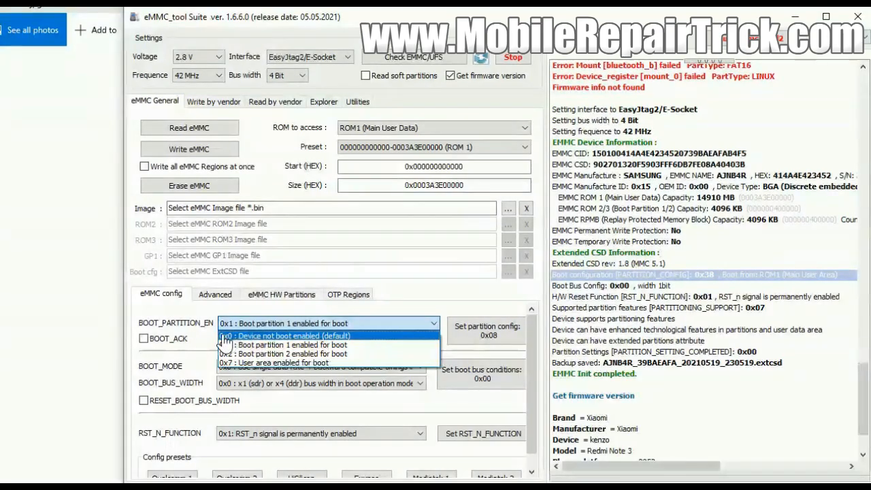
pyautogui.click(294, 347)
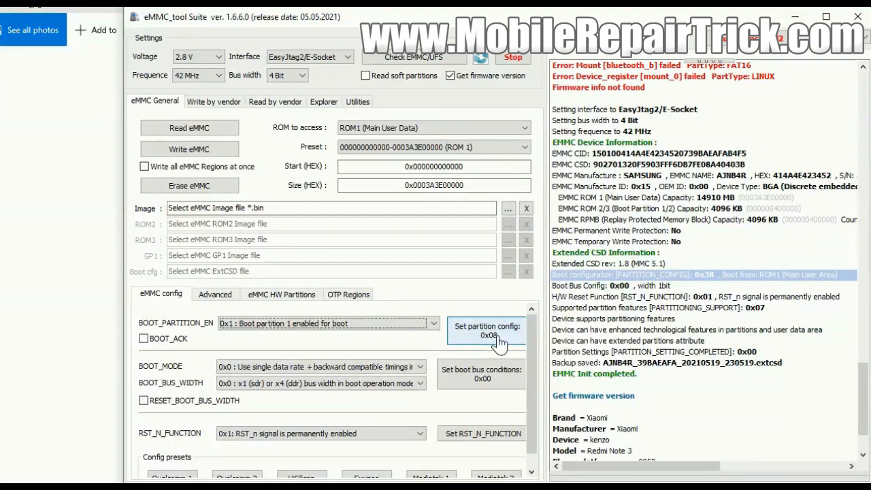
pyautogui.click(143, 340)
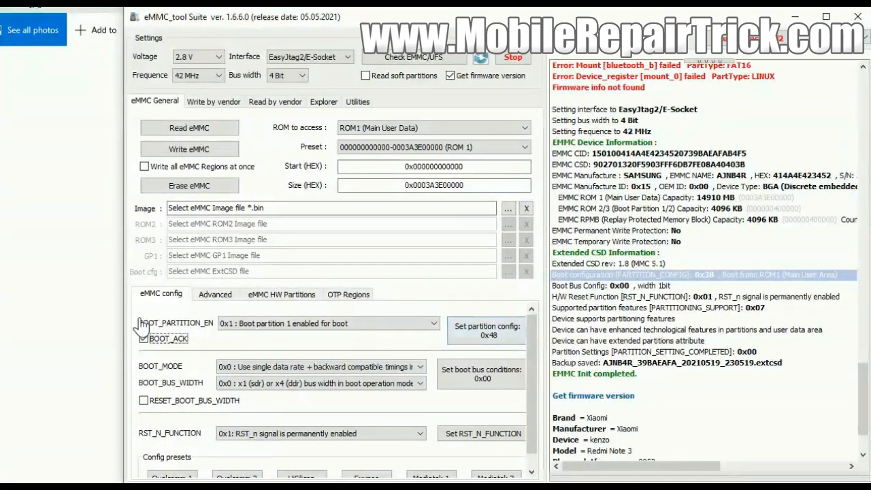
pyautogui.click(507, 333)
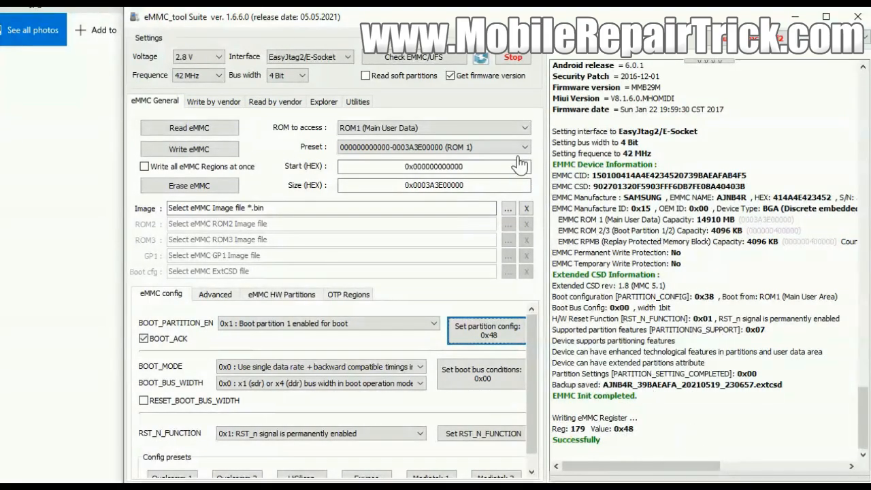
# Recheck the eMMC and examine its boot configuration after writing 0x48
pyautogui.click(391, 57)
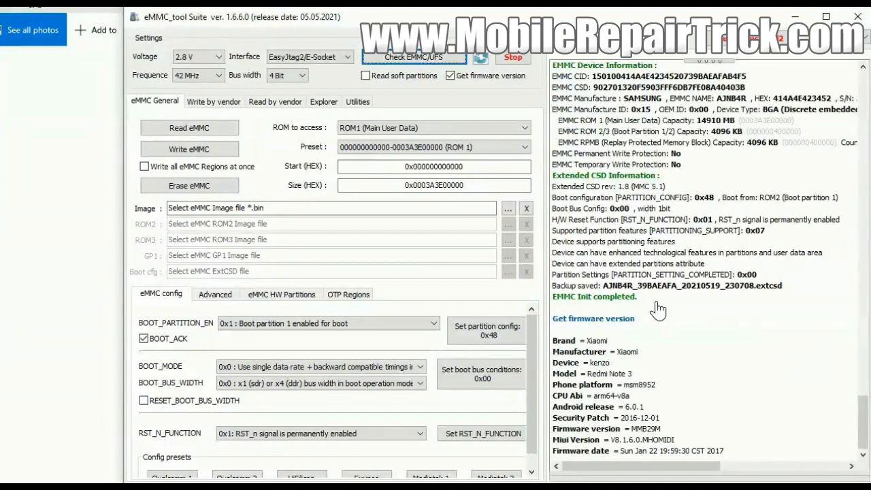
pyautogui.click(708, 202)
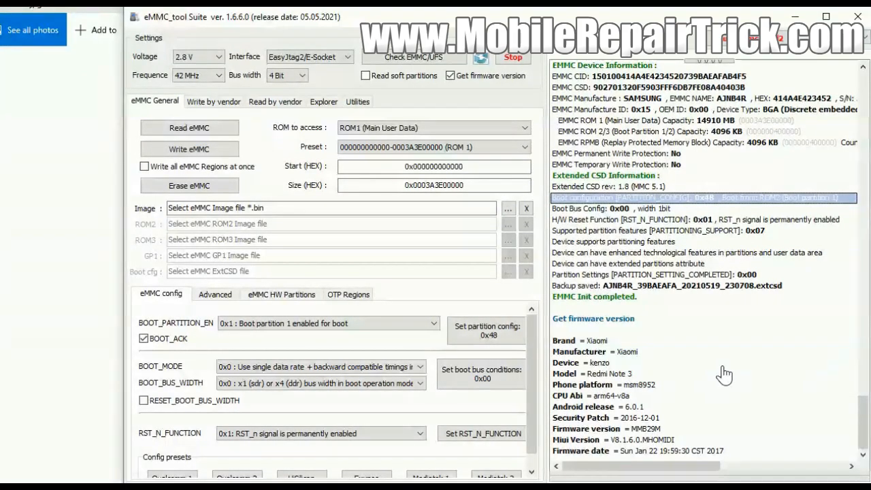
# Set BOOT_PARTITION_EN to 0x0 (Device not boot enabled) with BOOT_ACK cleared, and write partition config 0x00 to the eMMC
pyautogui.click(325, 323)
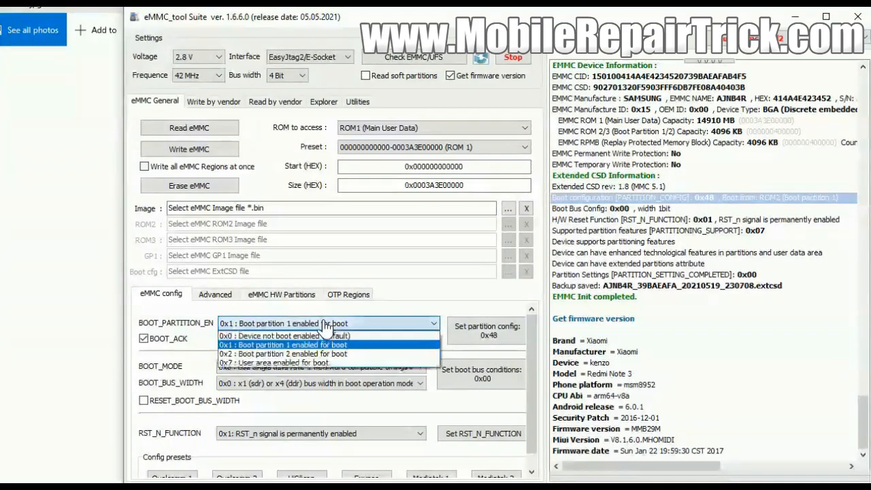
pyautogui.click(277, 335)
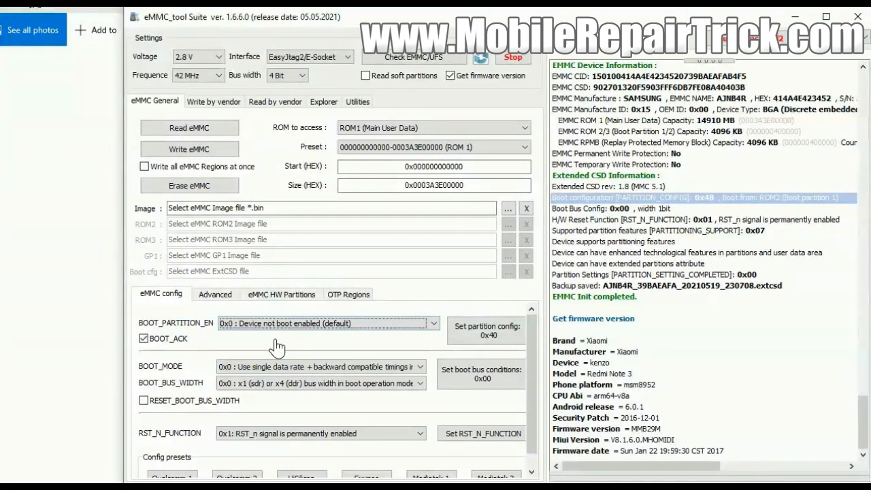
pyautogui.click(488, 334)
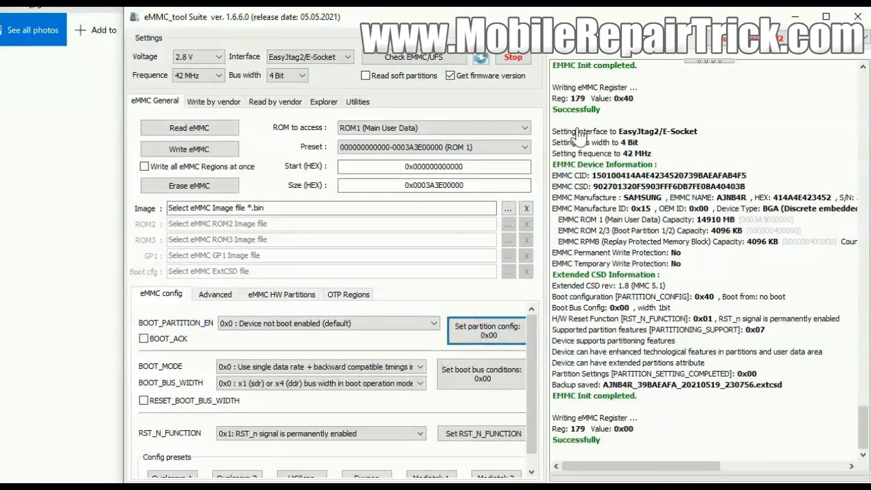
# Recheck the eMMC and examine the boot configuration and model lines in the new log
pyautogui.click(439, 58)
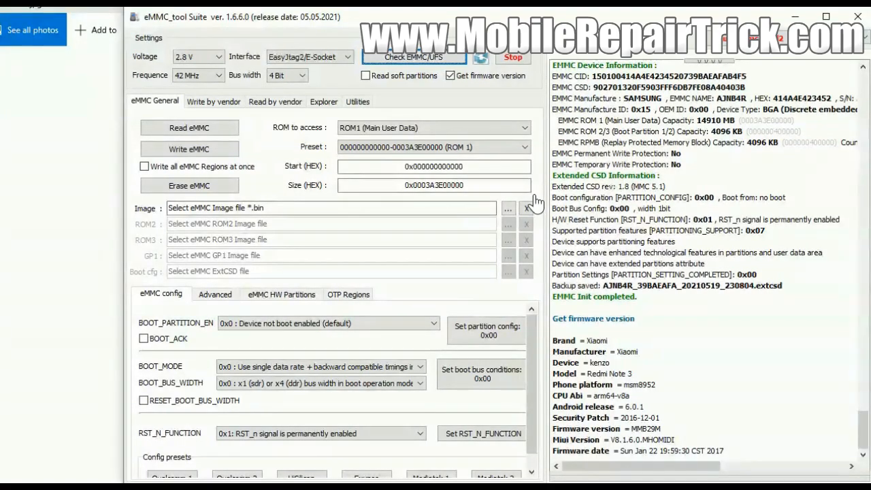
pyautogui.click(690, 197)
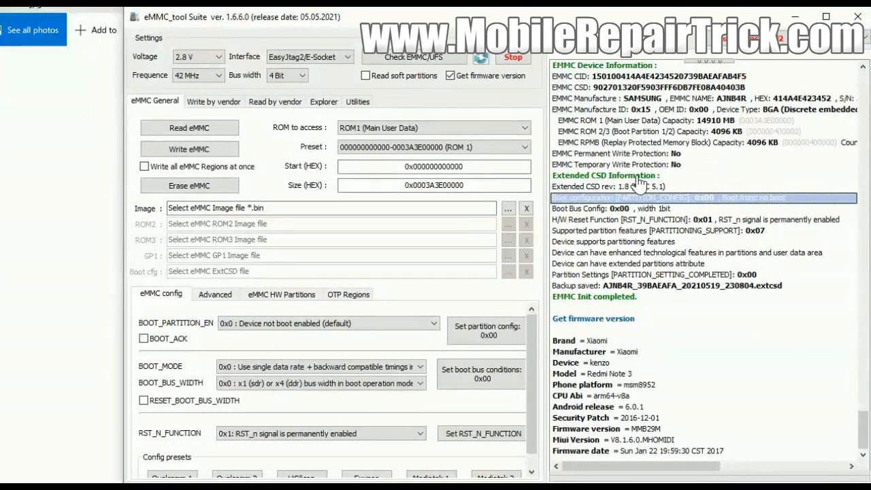
pyautogui.click(587, 376)
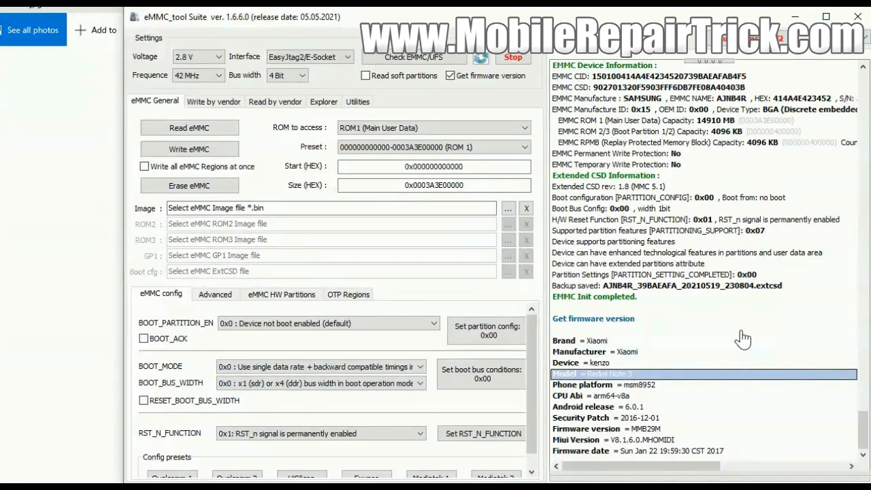
pyautogui.click(685, 198)
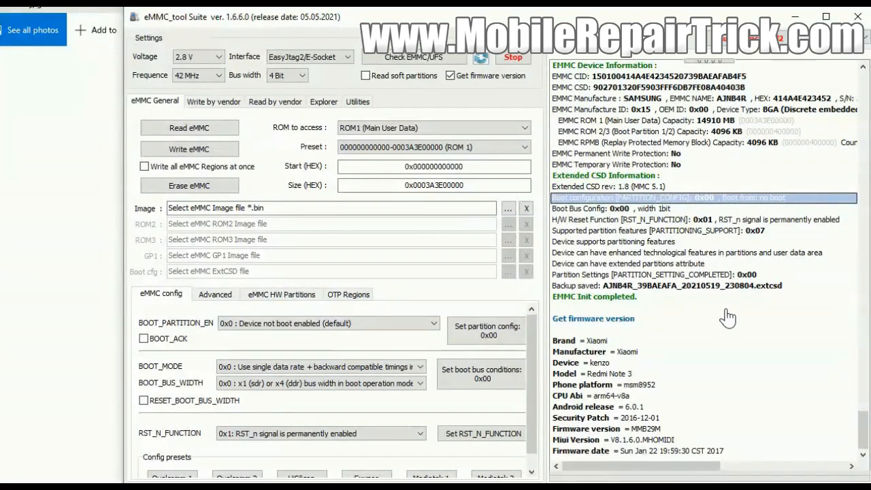
# Select 0x7 (User area enabled for boot) as the BOOT_PARTITION_EN value
pyautogui.click(339, 324)
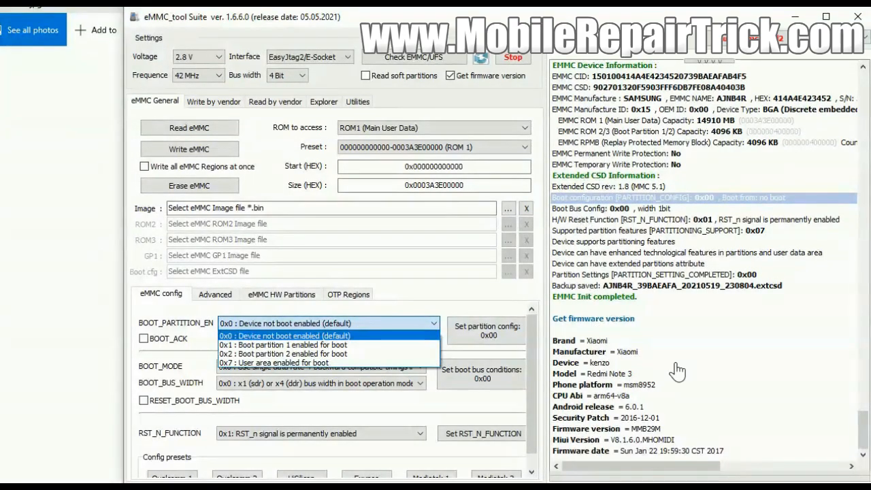
pyautogui.click(743, 328)
pyautogui.click(607, 376)
pyautogui.click(359, 324)
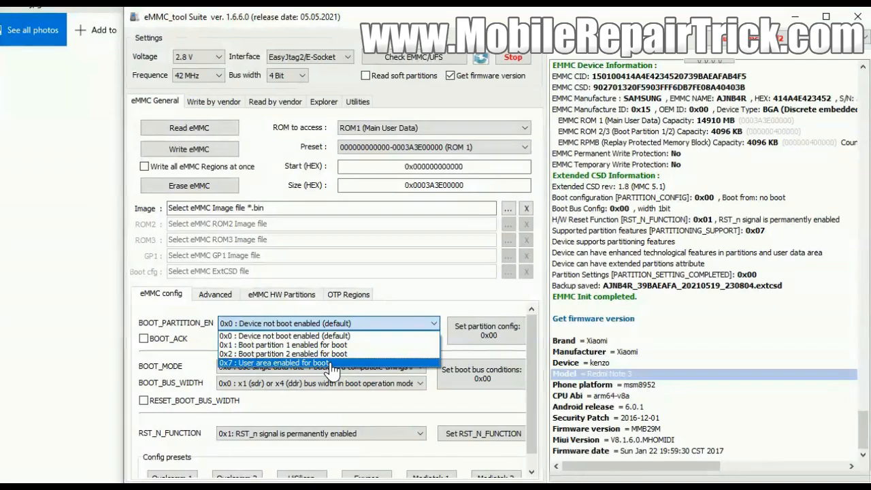
pyautogui.click(328, 364)
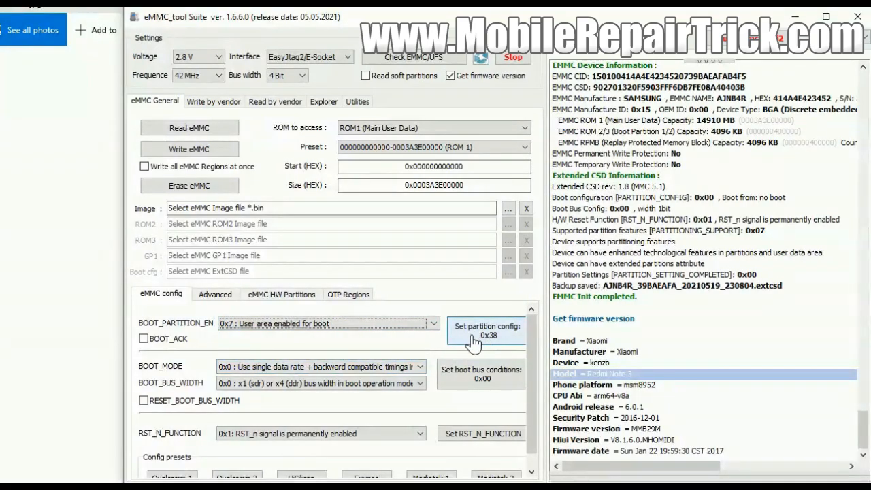
# Change BOOT_PARTITION_EN to 0x1 (Boot partition 1 enabled for boot) and enable BOOT_ACK for partition config 0x48
pyautogui.click(358, 324)
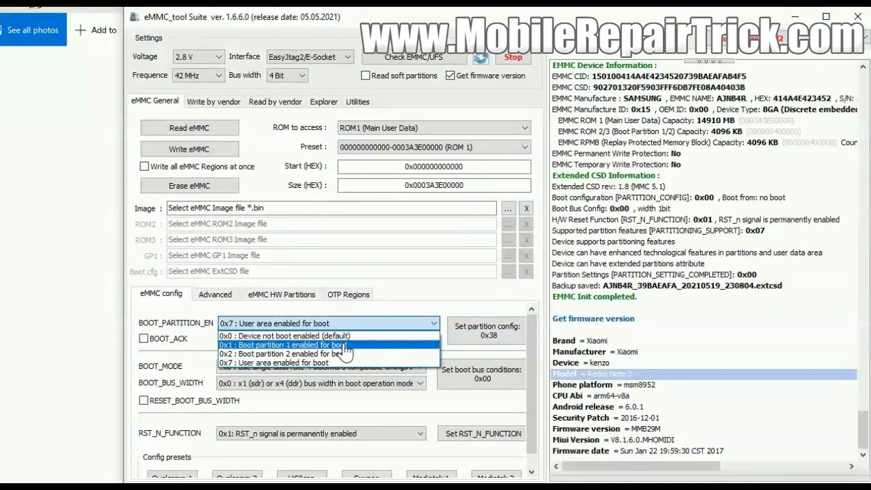
pyautogui.click(344, 346)
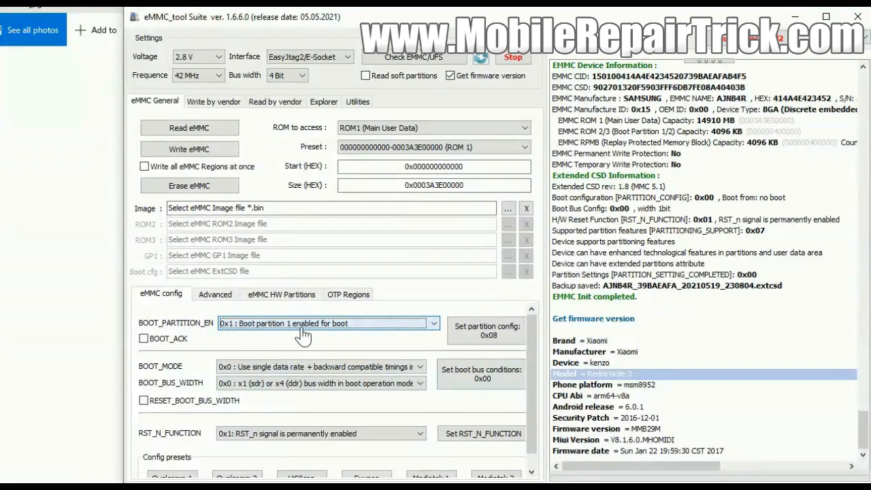
pyautogui.click(486, 332)
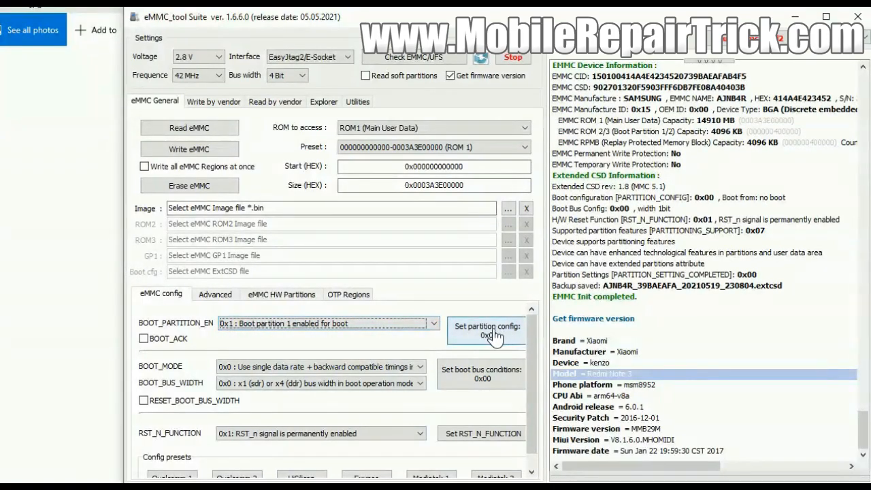
pyautogui.click(144, 339)
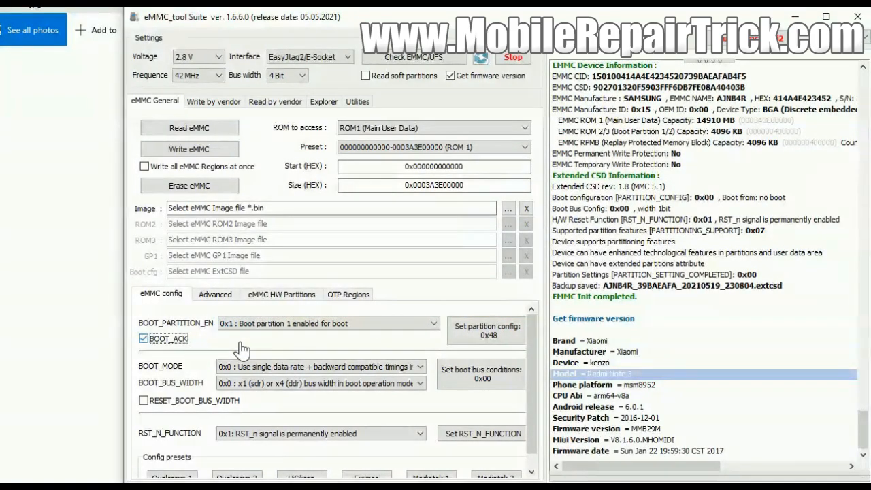
# Set BOOT_PARTITION_EN to 0x7 (User area enabled for boot) with BOOT_ACK cleared, and write partition config 0x38 to the eMMC
pyautogui.click(390, 336)
pyautogui.click(615, 386)
pyautogui.click(650, 385)
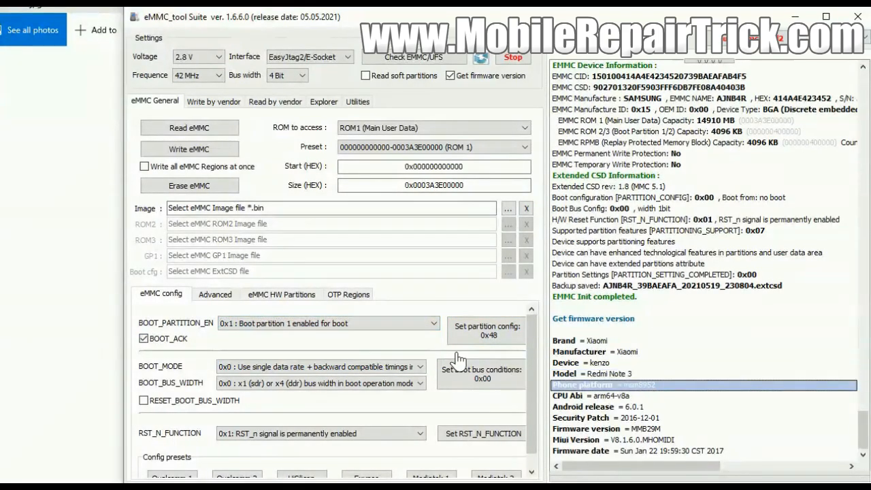
pyautogui.click(402, 333)
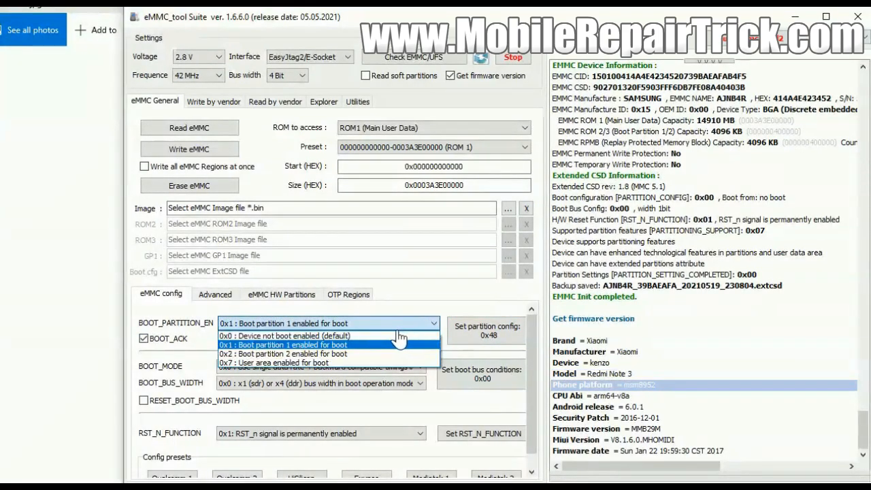
pyautogui.click(306, 363)
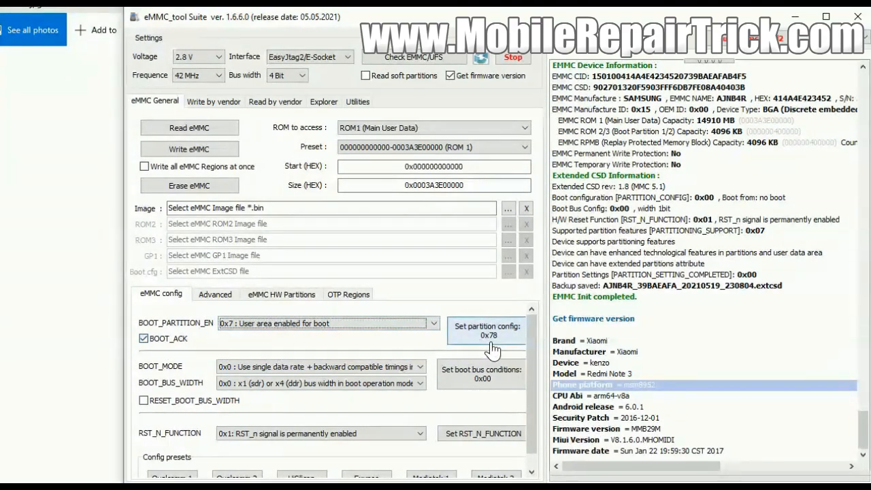
pyautogui.click(144, 338)
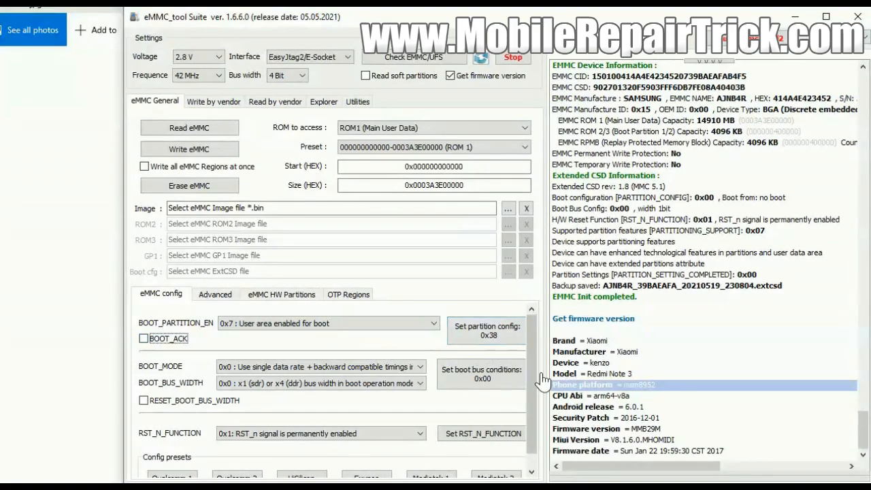
pyautogui.click(482, 332)
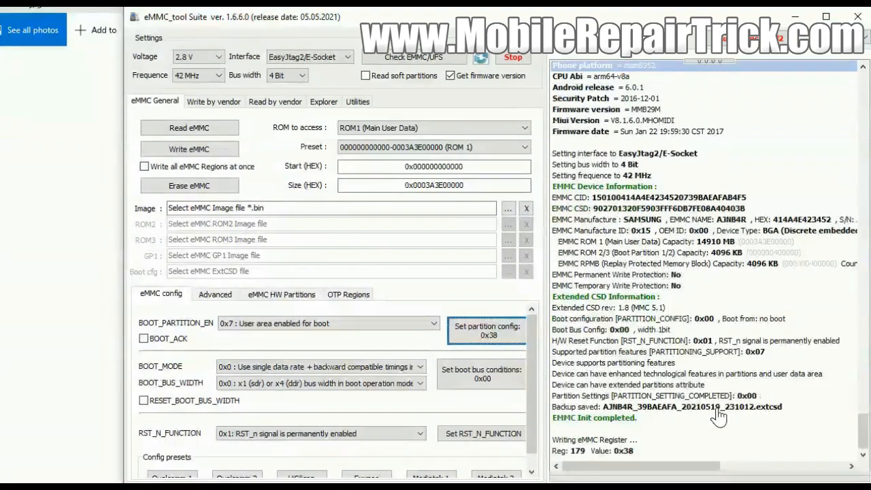
# Recheck the eMMC to examine the boot configuration line in the new log, and look at the available config presets
pyautogui.click(423, 63)
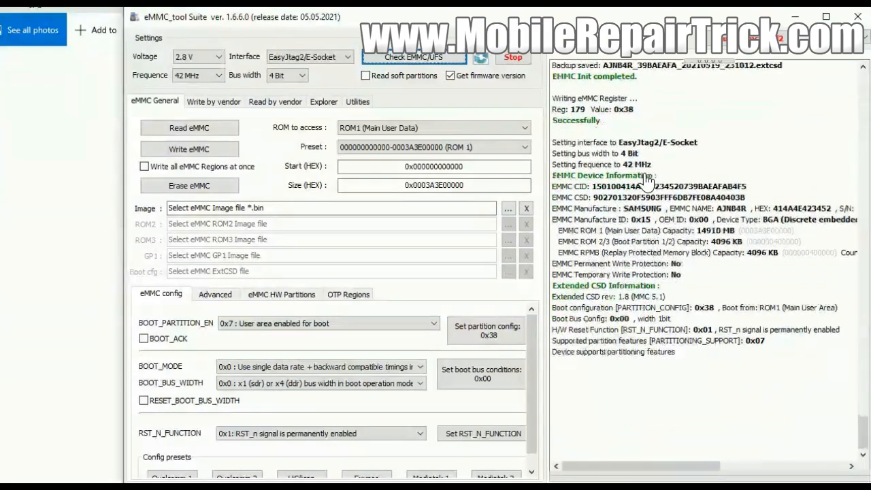
pyautogui.click(713, 200)
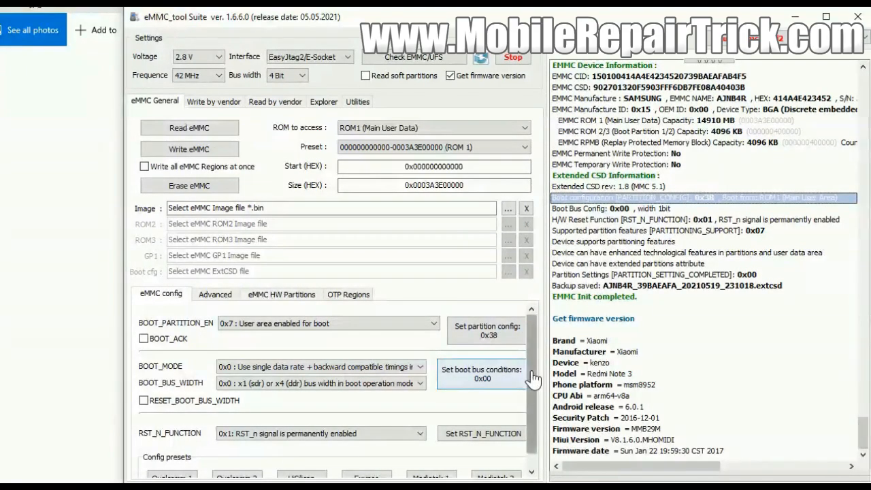
pyautogui.scroll(-1, 532, 379)
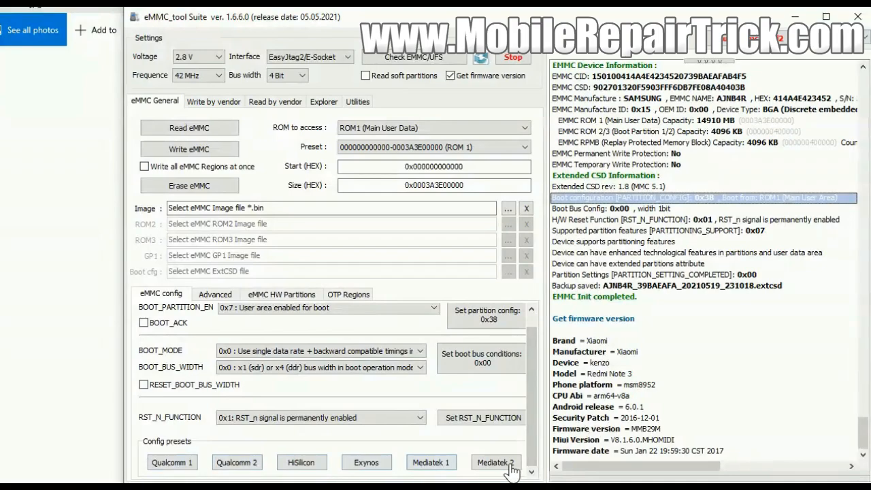